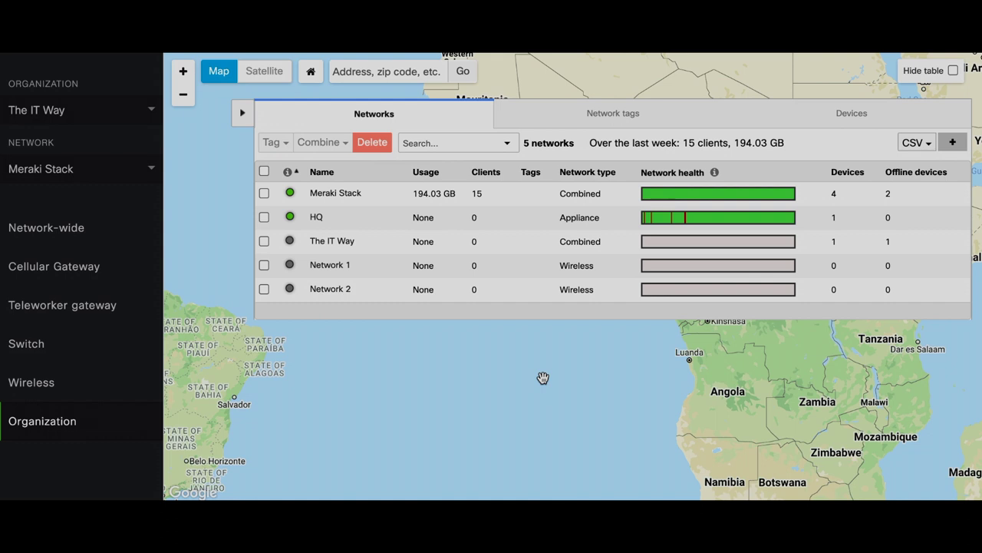
# Open the RF spectrum details of the MR30H AP and compare its 5 GHz view with its 2.4 GHz view.
pyautogui.moveTo(90, 379)
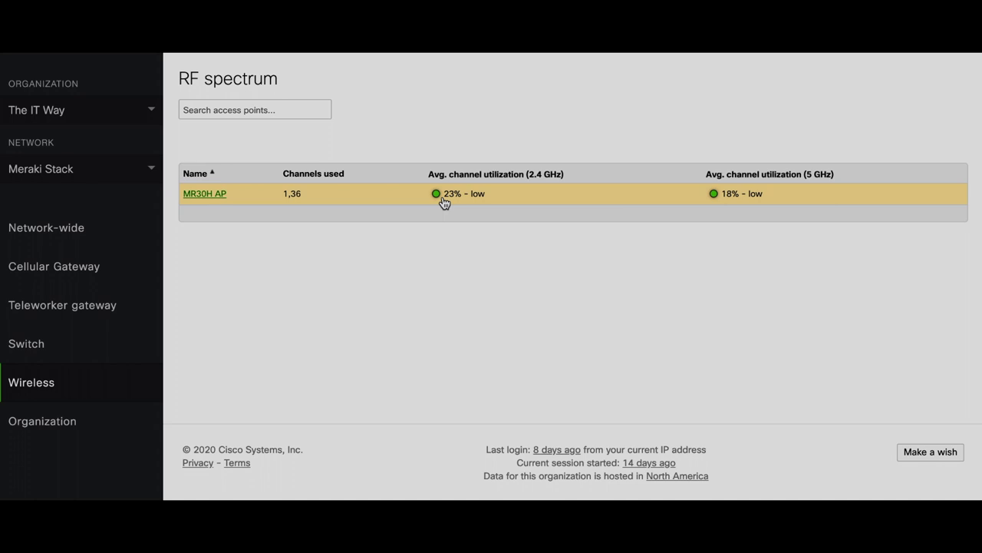
pyautogui.click(206, 195)
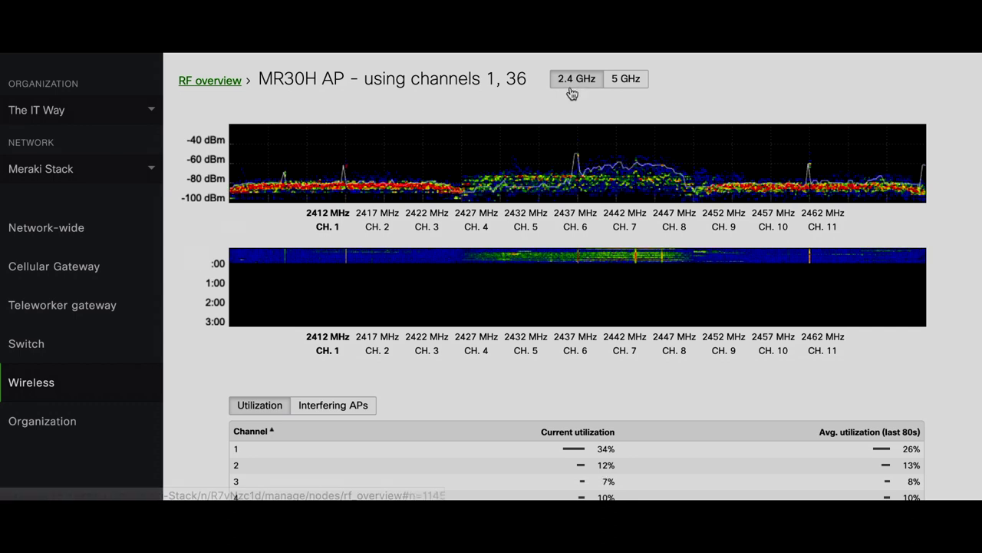
pyautogui.click(621, 83)
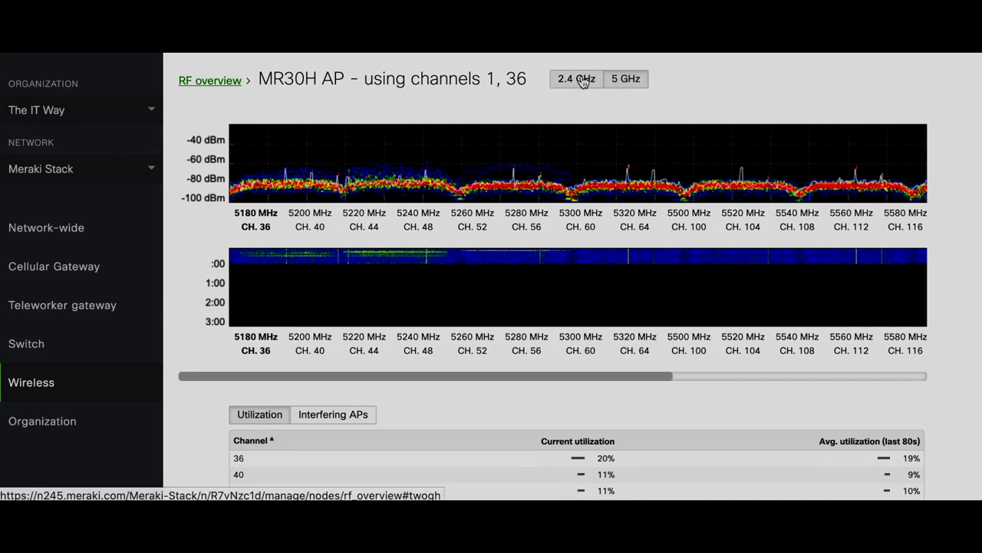
pyautogui.click(583, 81)
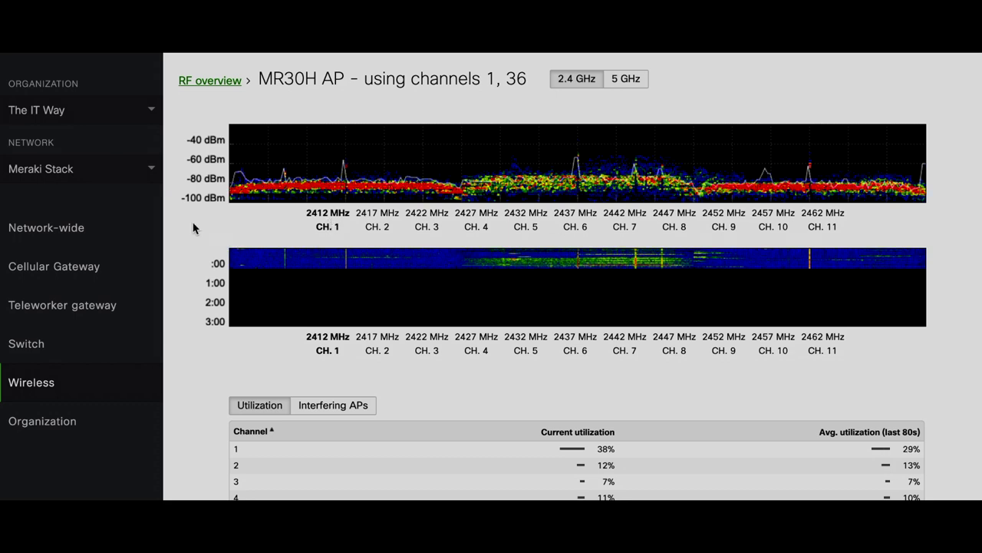
# Examine the per-channel utilization table for 2.4 GHz together with the live spectrum and waterfall charts.
pyautogui.scroll(-5, 193, 228)
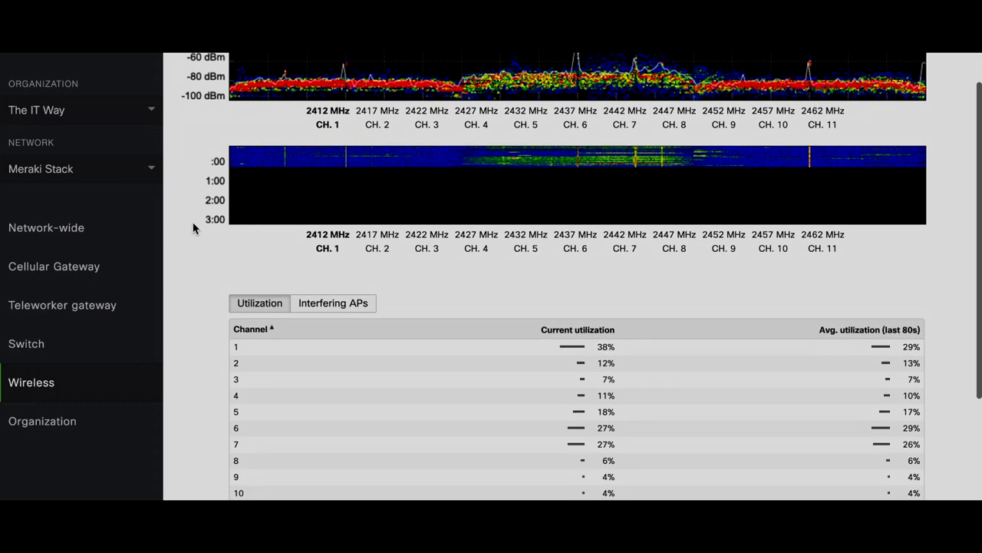
pyautogui.scroll(-2, 194, 228)
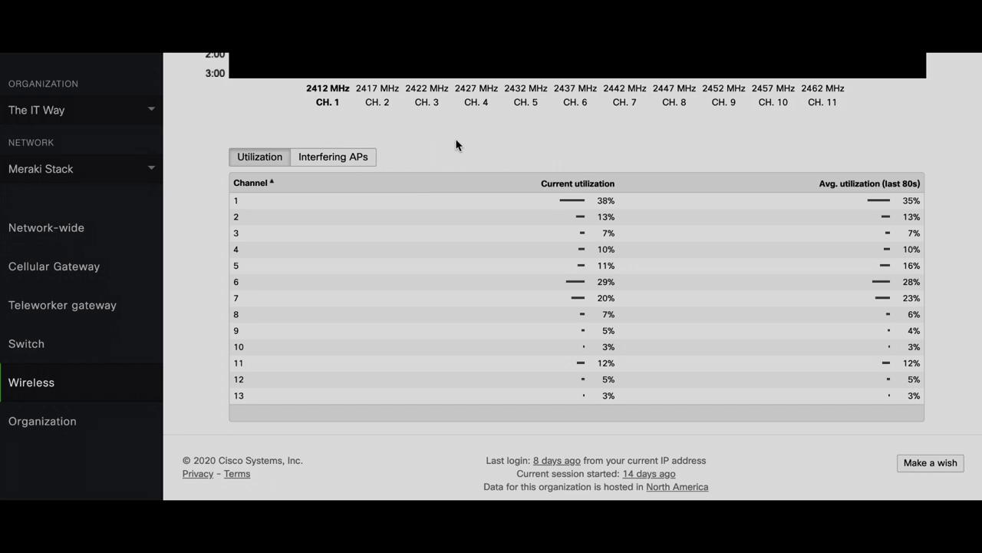
pyautogui.scroll(3, 465, 140)
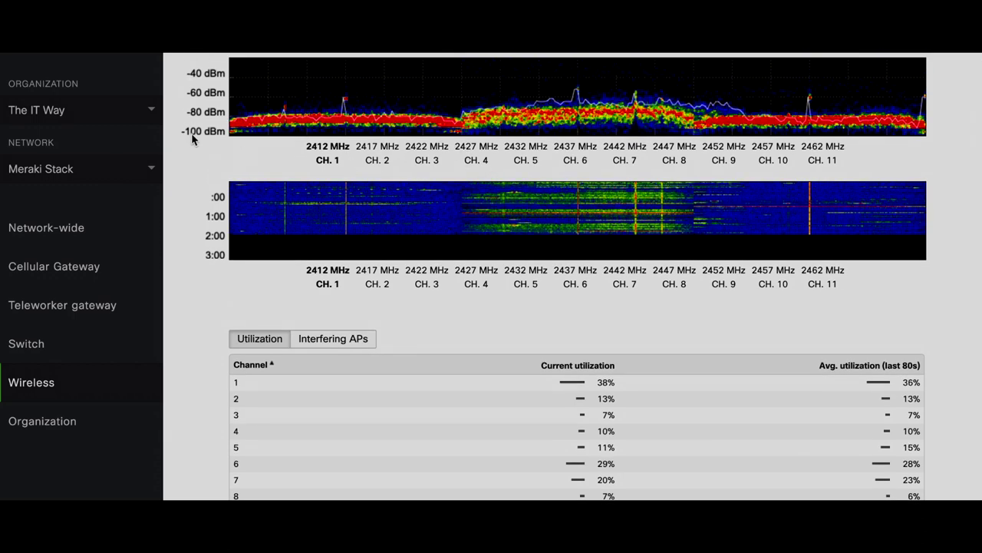
pyautogui.scroll(1, 192, 142)
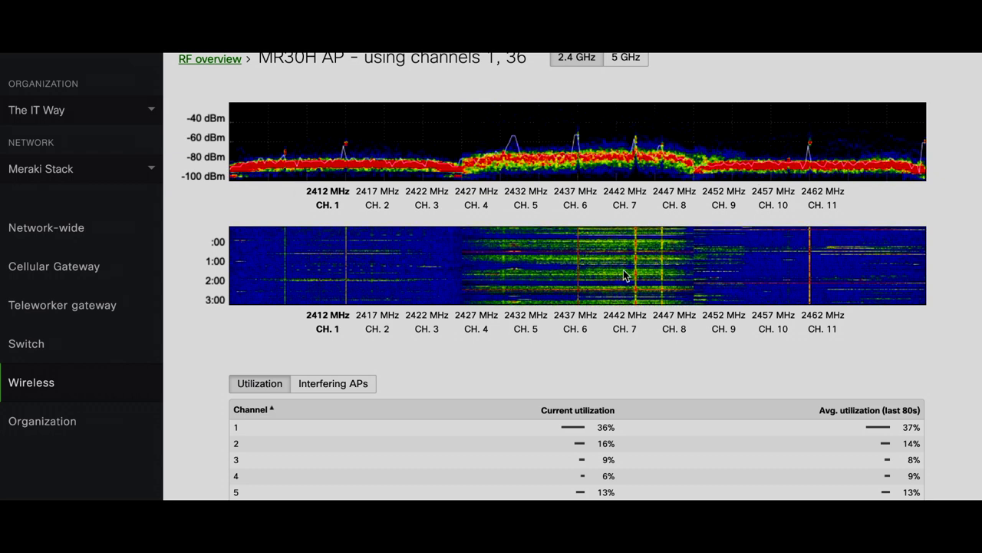
pyautogui.scroll(-2, 935, 274)
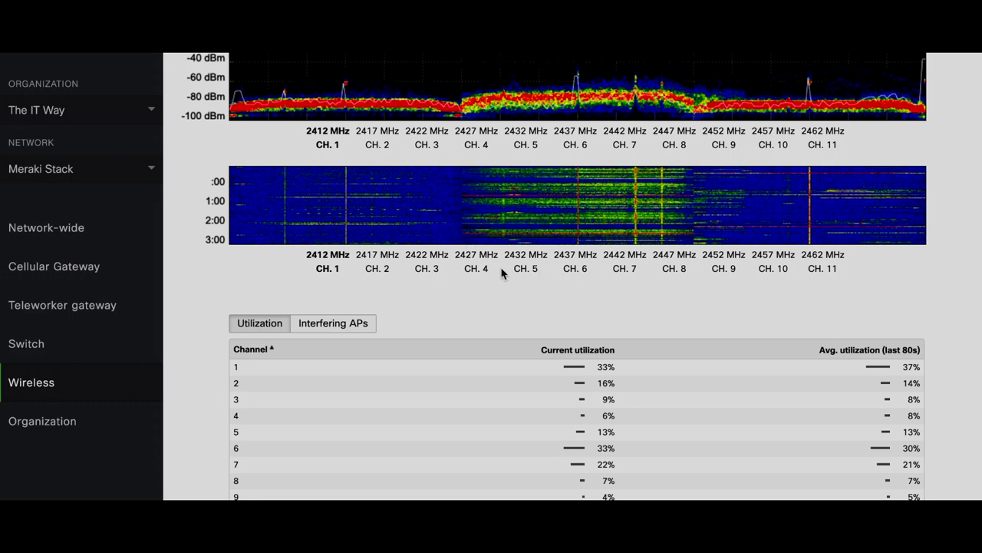
pyautogui.scroll(-2, 475, 272)
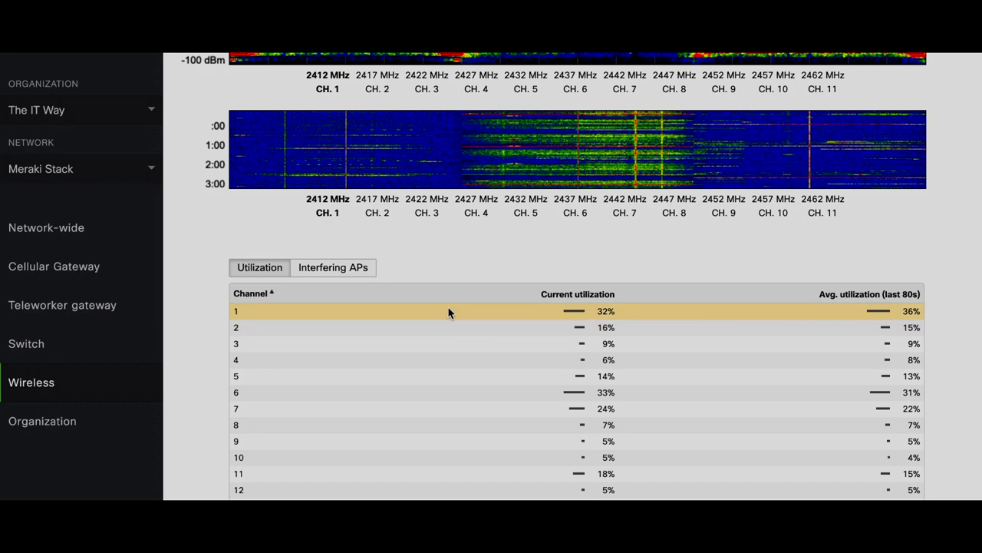
pyautogui.scroll(-1, 485, 355)
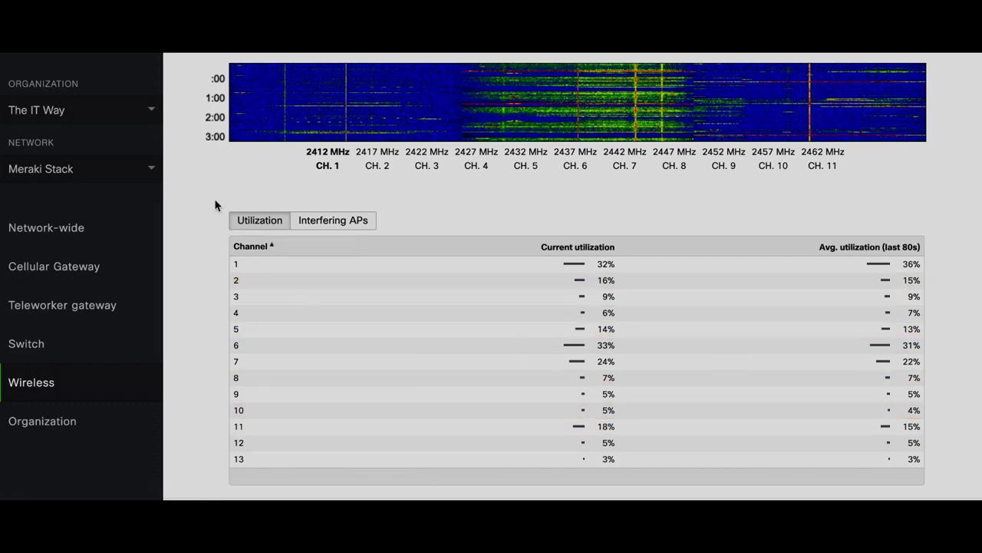
# Show the interfering APs on 2.4 GHz with all results on one page.
pyautogui.click(331, 222)
pyautogui.scroll(-2, 330, 222)
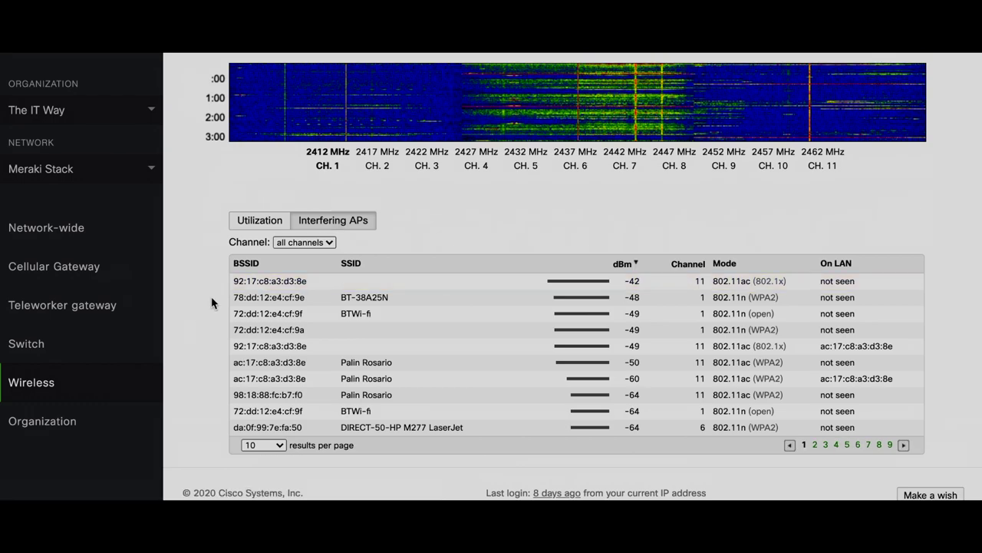
pyautogui.click(252, 443)
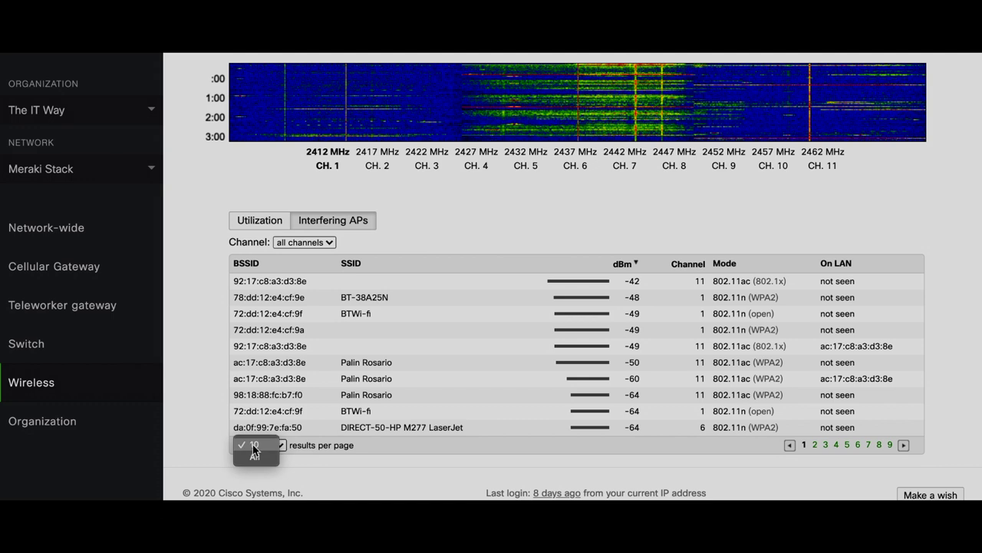
pyautogui.click(217, 417)
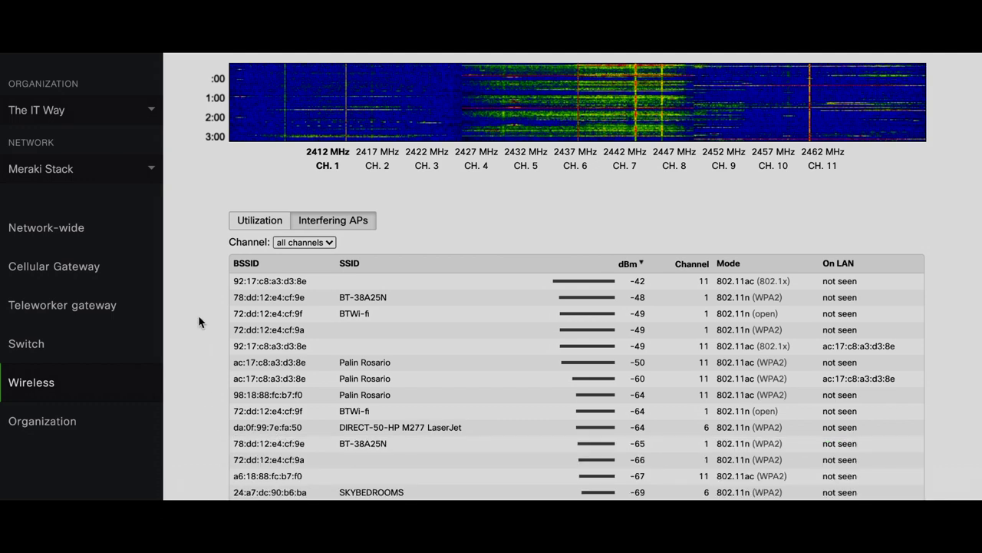
# Examine the full 2.4 GHz interfering AP list for signal strength, channel and LAN presence, and compare it with the spectrum charts.
pyautogui.scroll(-2, 198, 316)
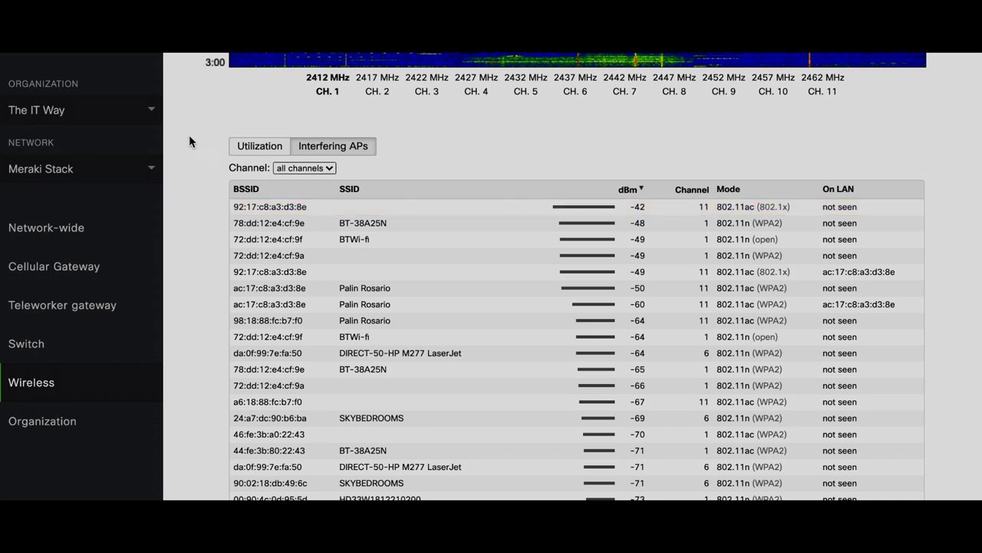
pyautogui.scroll(5, 191, 132)
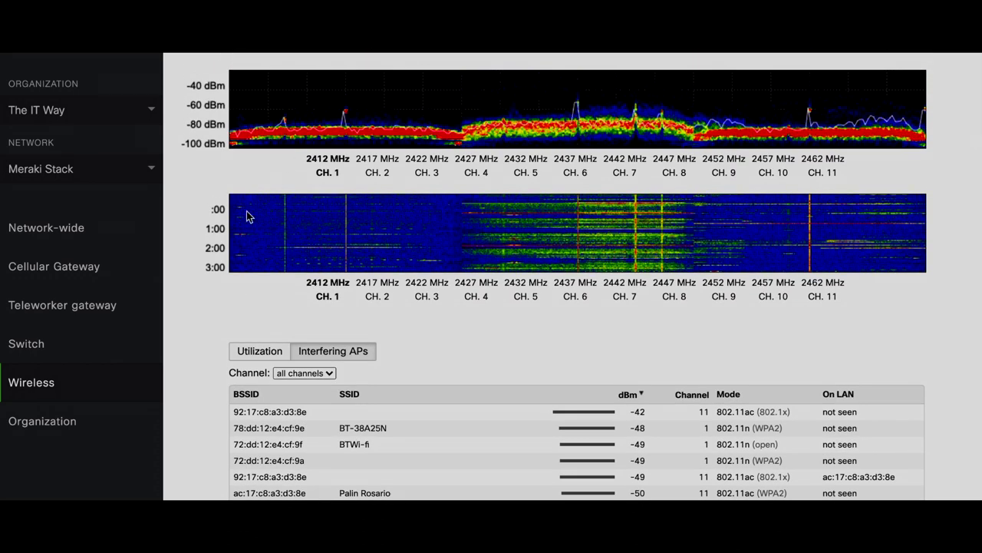
pyautogui.scroll(-4, 191, 349)
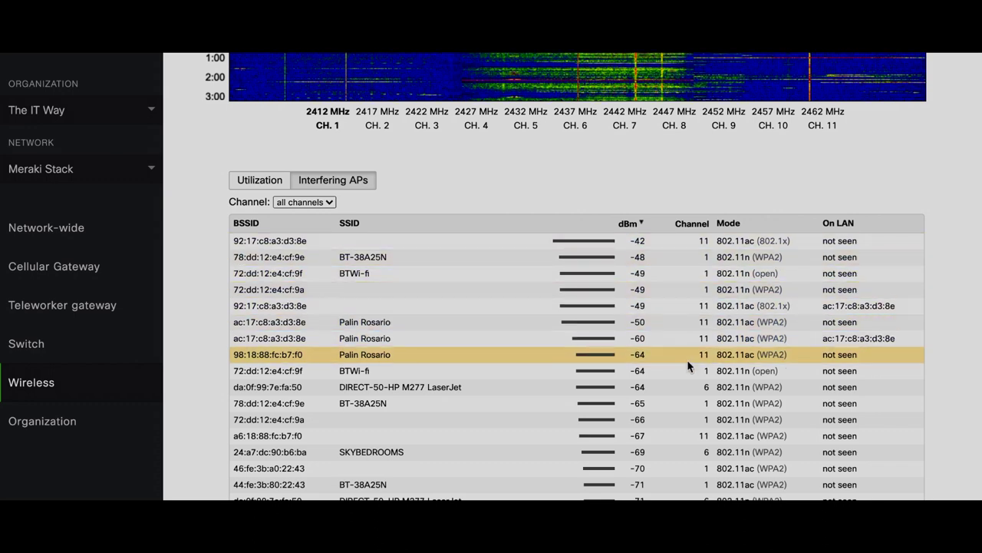
pyautogui.scroll(-5, 689, 365)
pyautogui.scroll(-5, 687, 359)
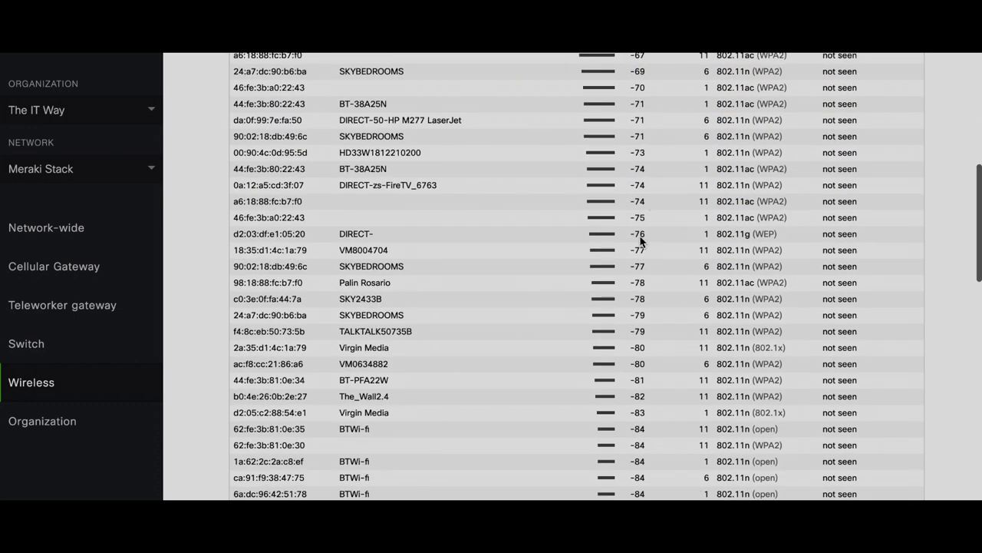
pyautogui.scroll(-9, 648, 445)
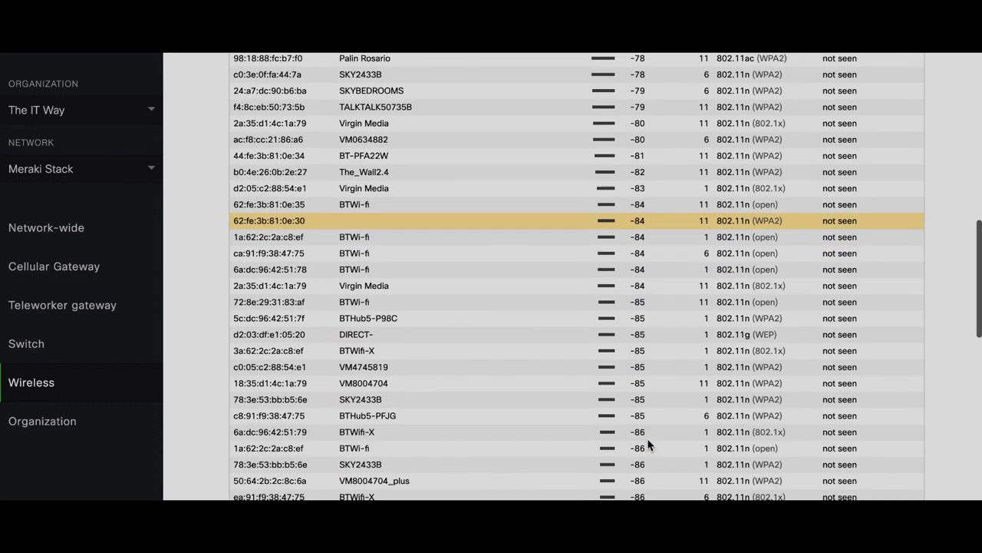
pyautogui.scroll(11, 649, 445)
pyautogui.scroll(9, 649, 445)
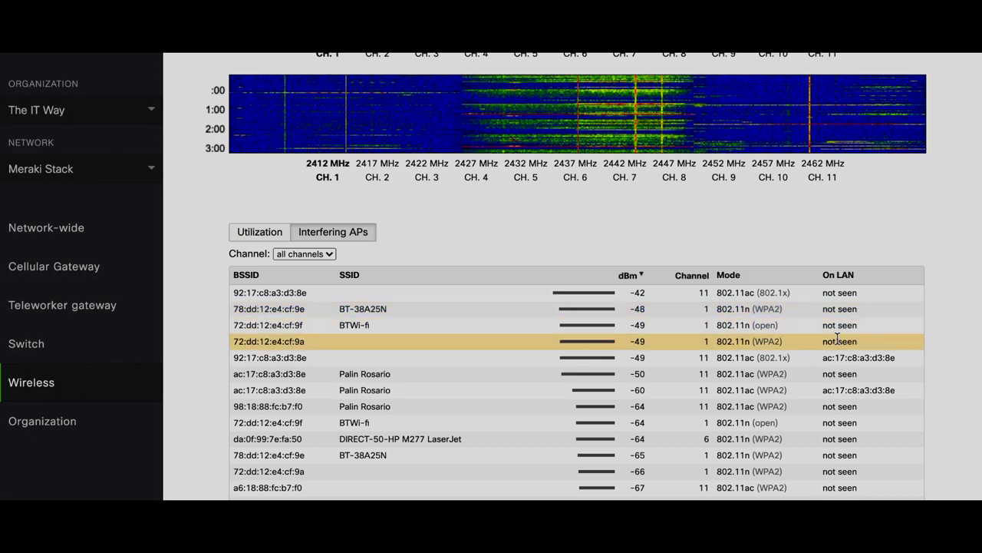
pyautogui.scroll(5, 192, 190)
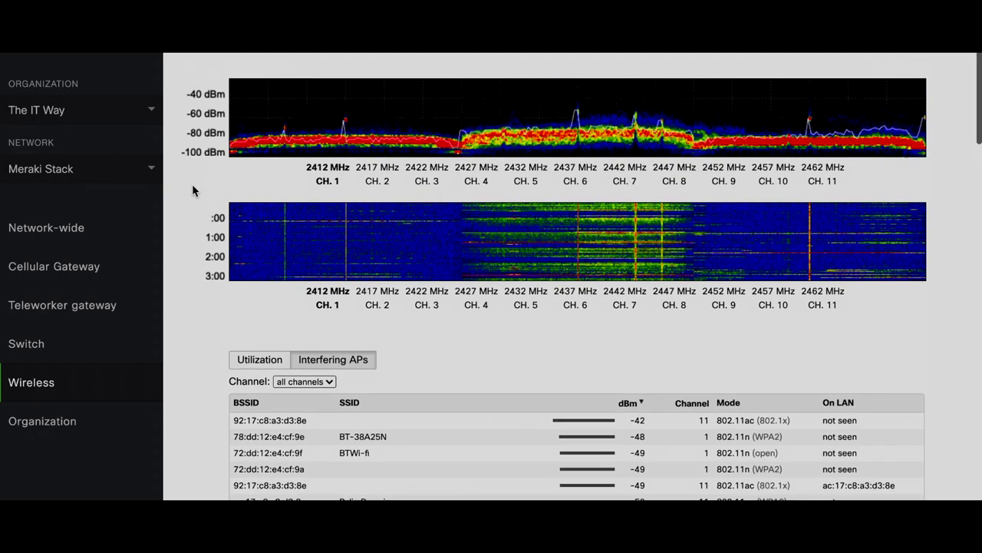
pyautogui.scroll(-2, 192, 190)
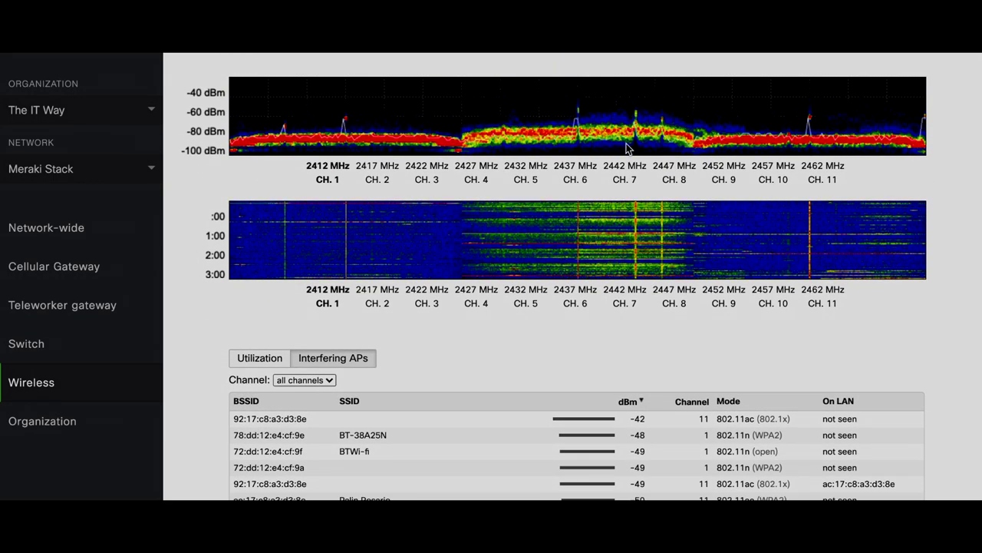
pyautogui.scroll(1, 529, 135)
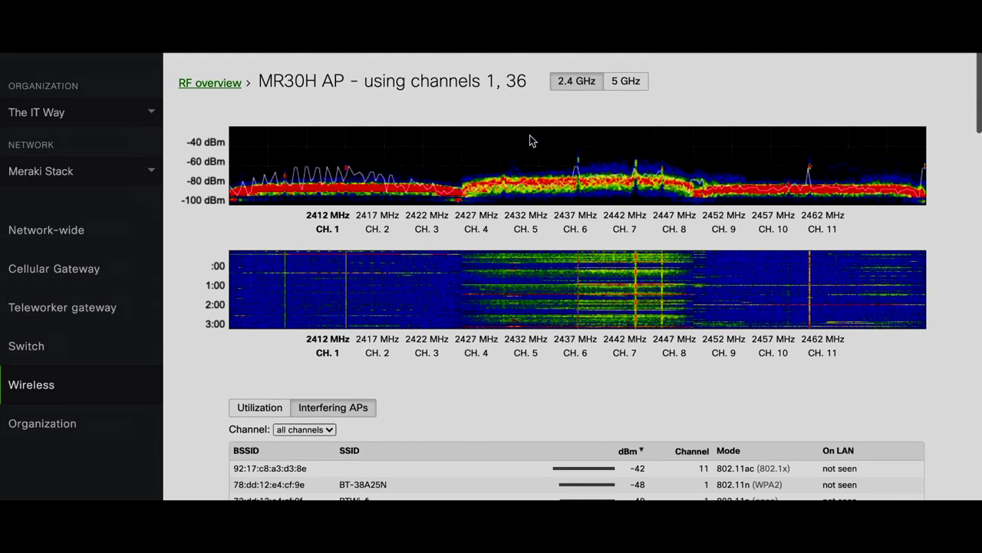
# Switch the spectrum view to 5 GHz and inspect the charts across channels 36 to 144.
pyautogui.click(626, 80)
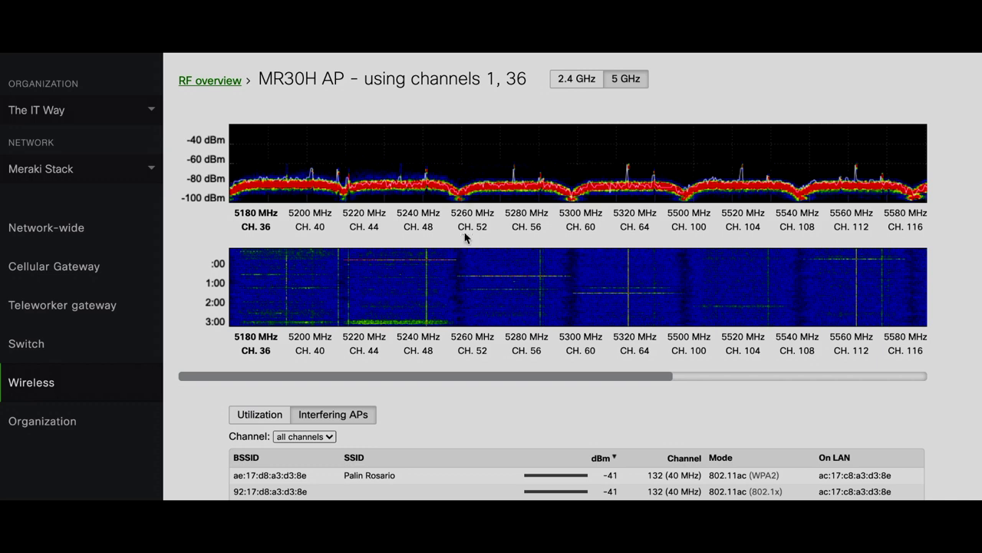
pyautogui.hscroll(5, 541, 211)
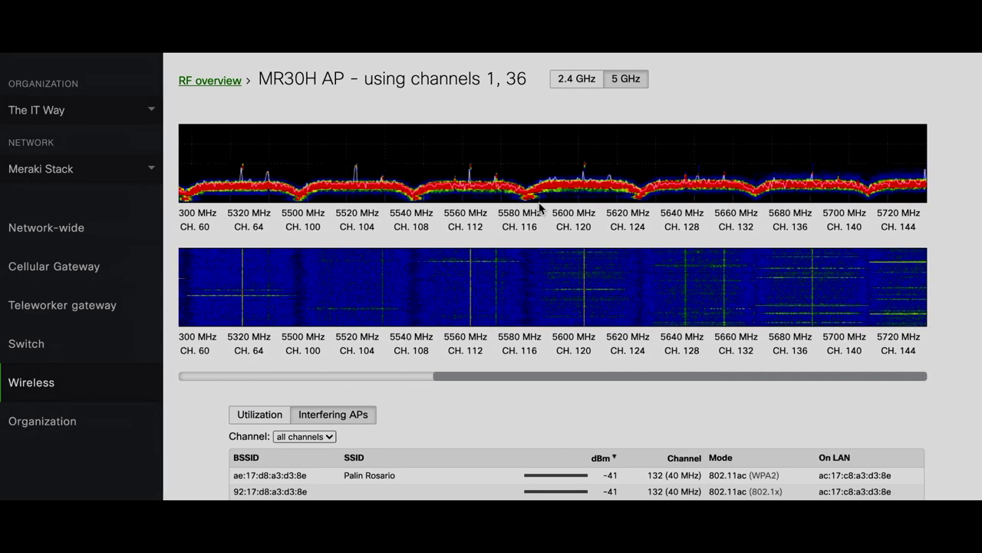
pyautogui.hscroll(-5, 540, 208)
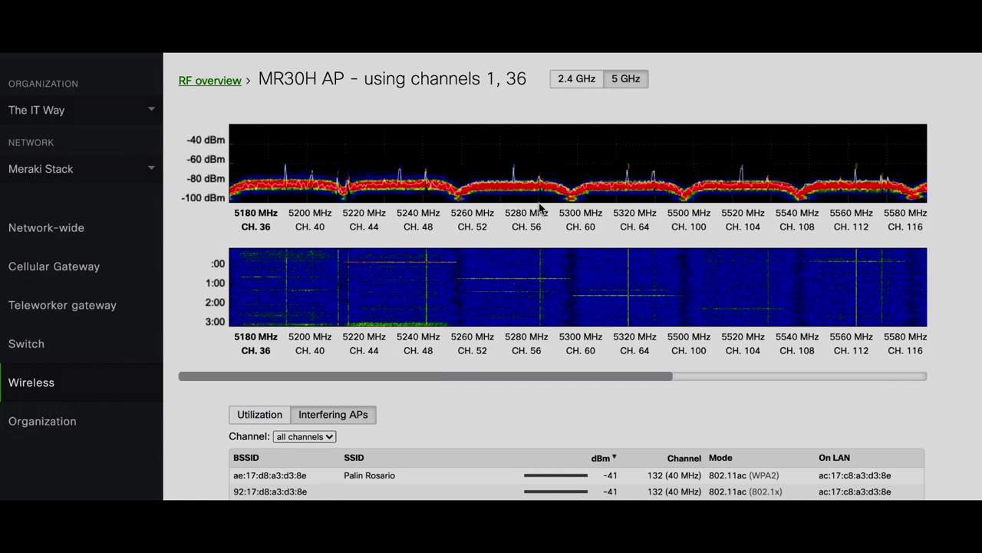
pyautogui.hscroll(5, 554, 209)
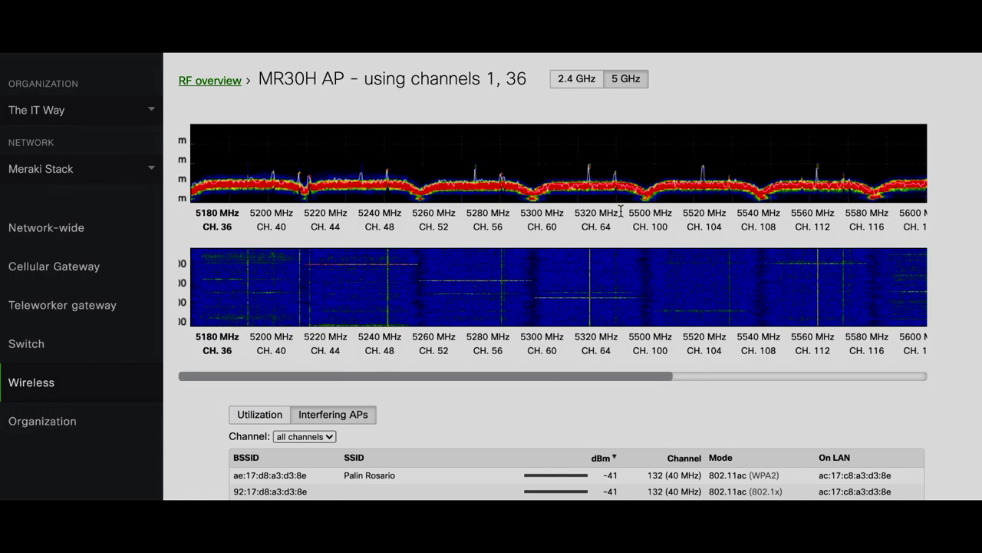
pyautogui.hscroll(-5, 620, 210)
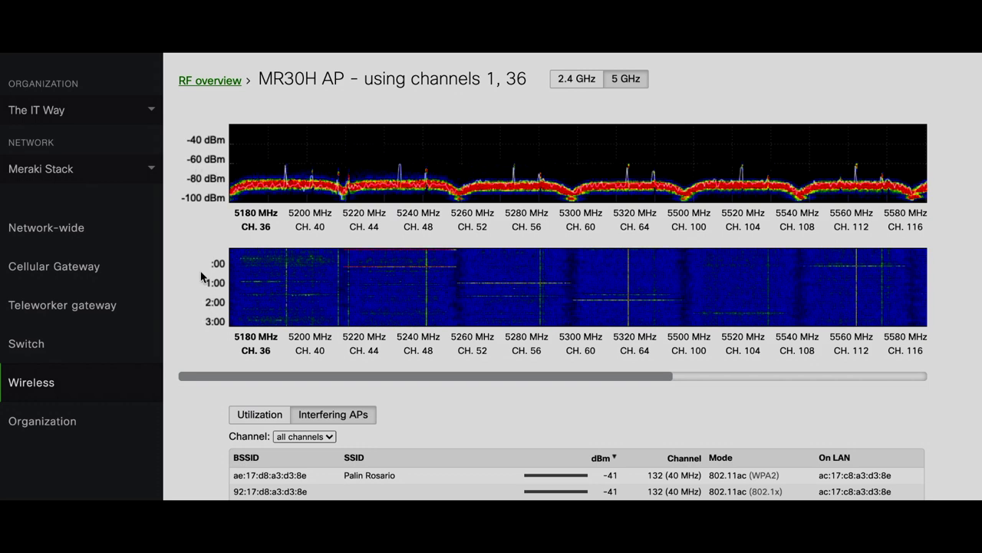
# Highlight the channel 132 (40 MHz) entries in the 5 GHz interfering AP list.
pyautogui.scroll(-5, 203, 432)
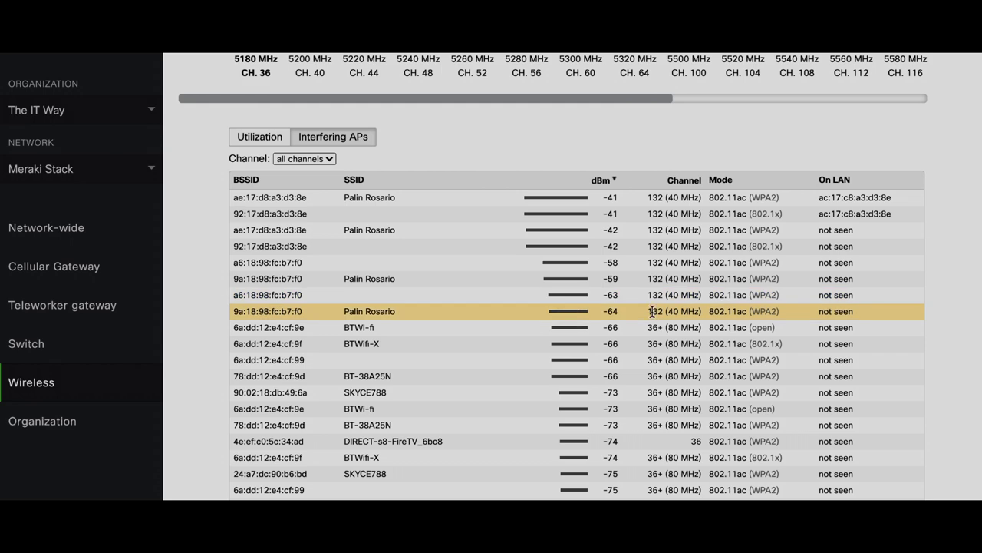
pyautogui.moveTo(637, 307); pyautogui.dragTo(518, 198)
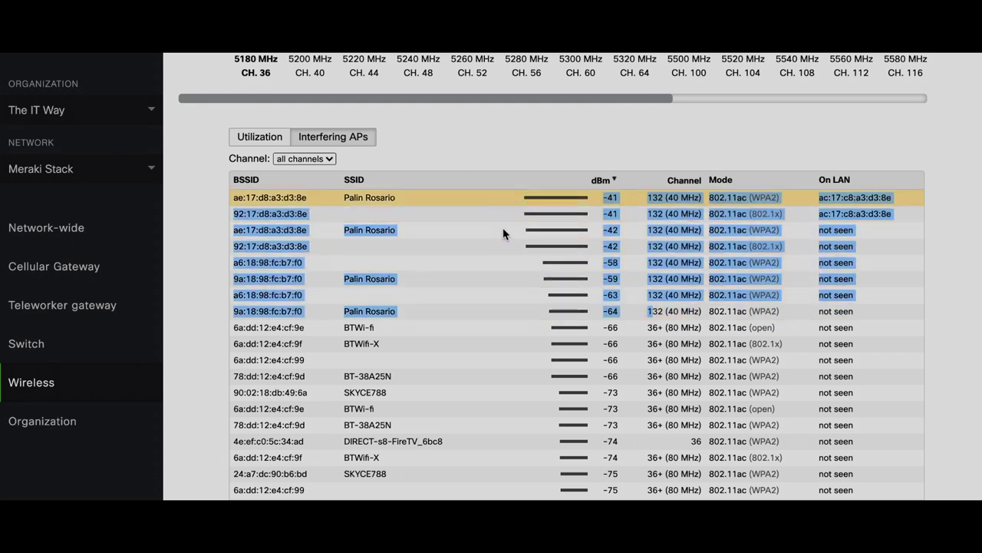
# Display the 5 GHz per-channel utilization table and compare its current and average values with the spectrum charts.
pyautogui.scroll(2, 434, 276)
pyautogui.click(249, 196)
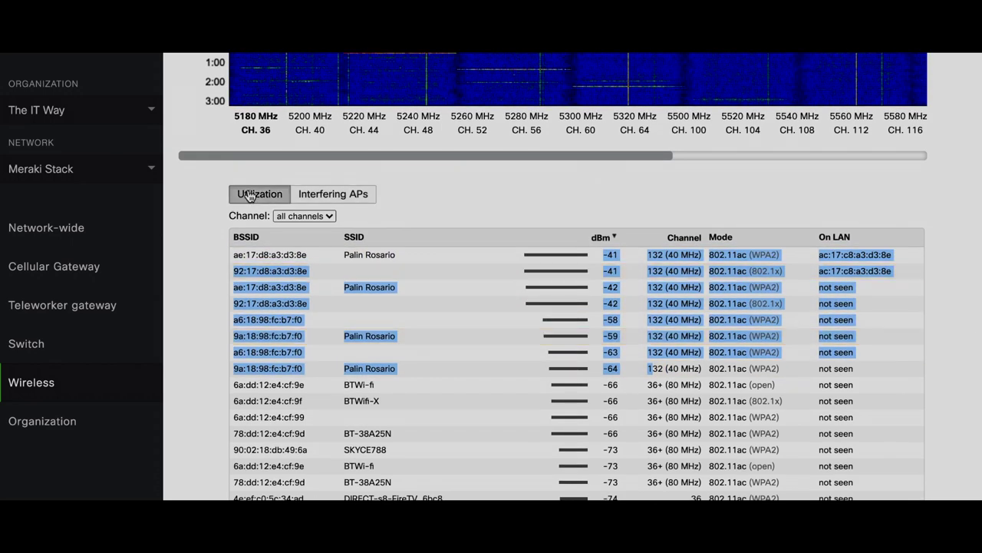
pyautogui.scroll(-3, 204, 301)
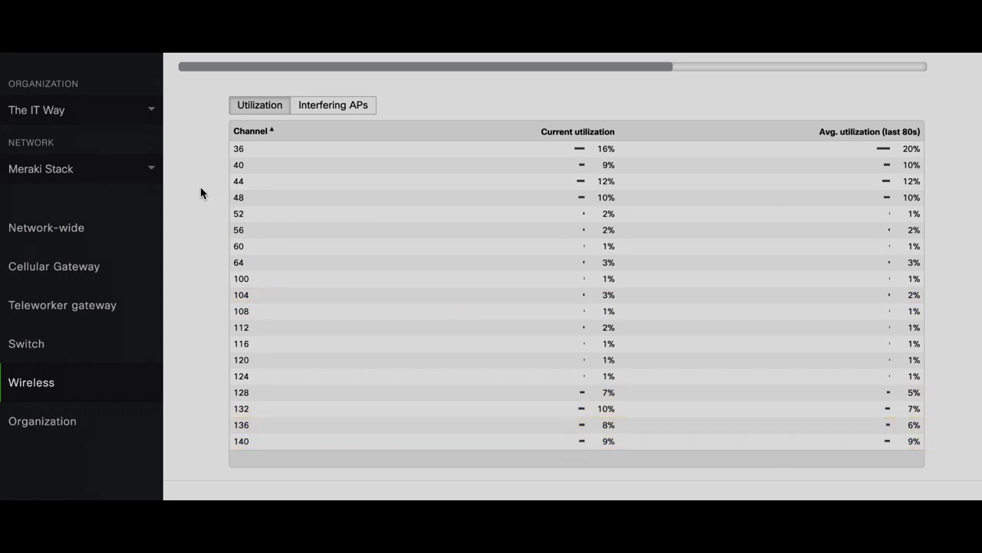
pyautogui.scroll(5, 207, 166)
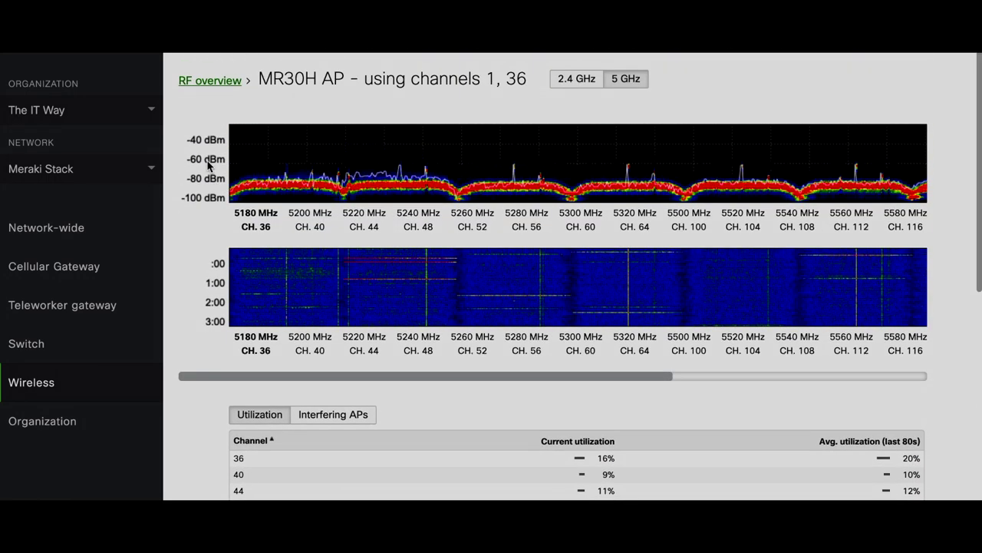
pyautogui.scroll(-3, 208, 166)
pyautogui.scroll(-3, 207, 165)
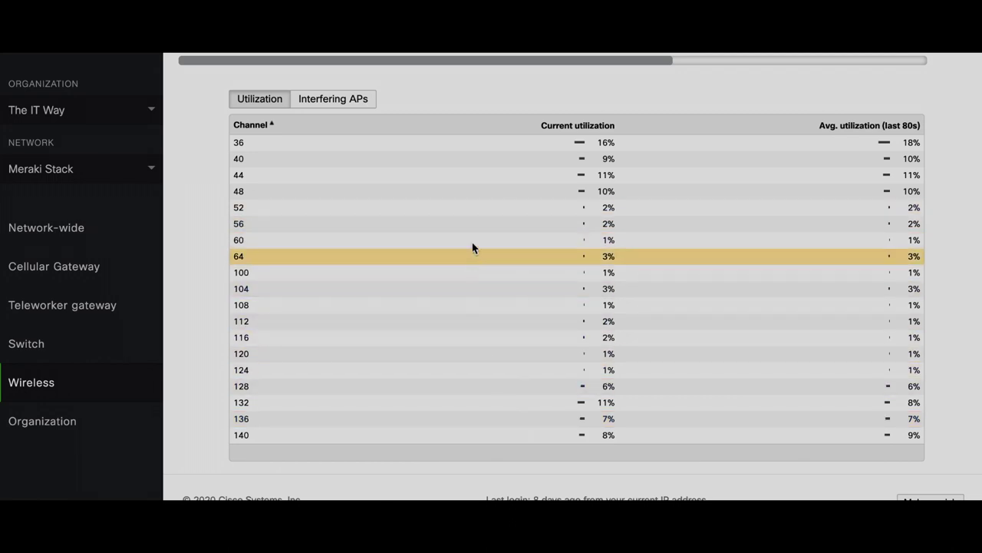
# Return to the list of interfering APs for the 5 GHz band.
pyautogui.click(344, 104)
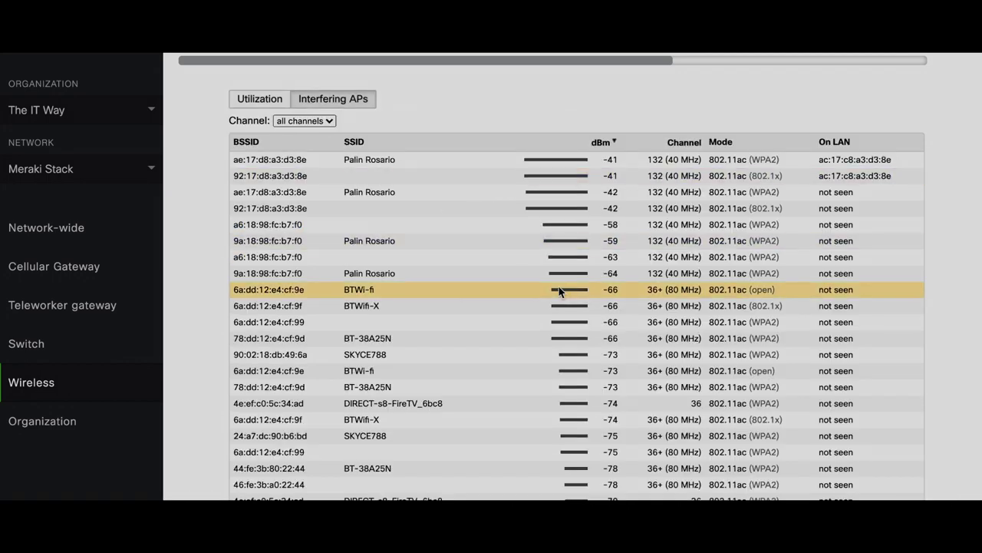
# Examine the full 5 GHz interfering AP list across all channels, comparing SSIDs, signal strengths and channel widths.
pyautogui.scroll(-3, 558, 288)
pyautogui.scroll(-9, 558, 292)
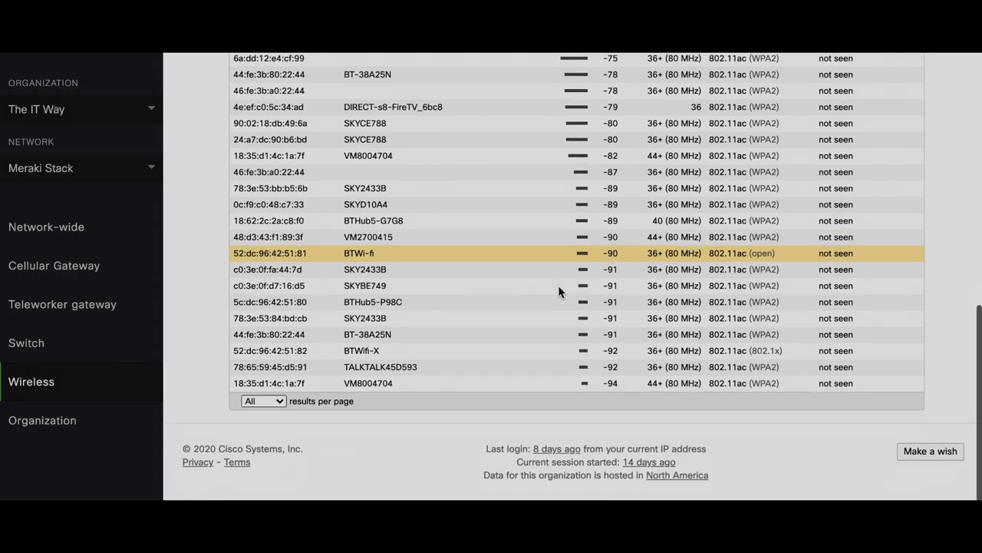
pyautogui.scroll(8, 507, 299)
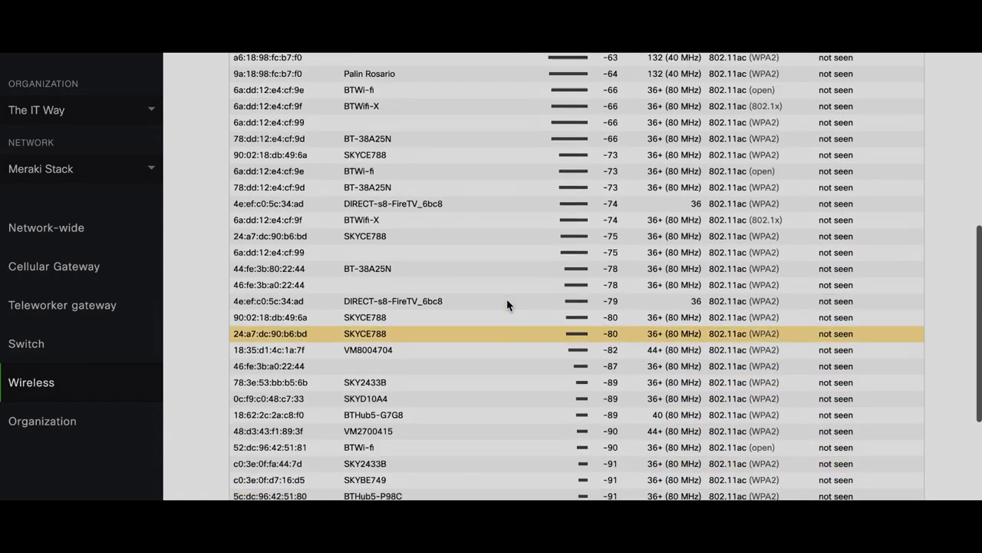
pyautogui.scroll(6, 630, 316)
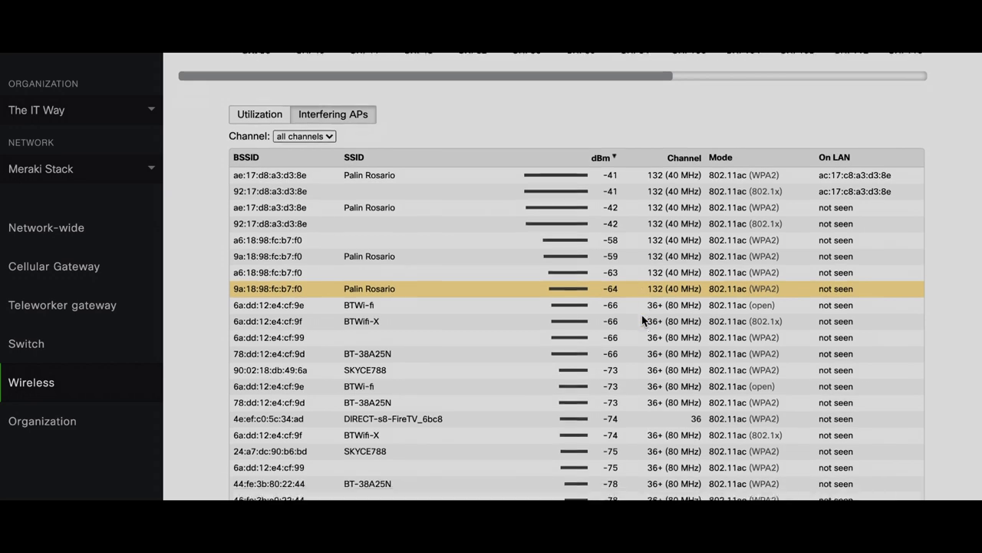
pyautogui.scroll(-10, 641, 314)
pyautogui.scroll(-3, 641, 314)
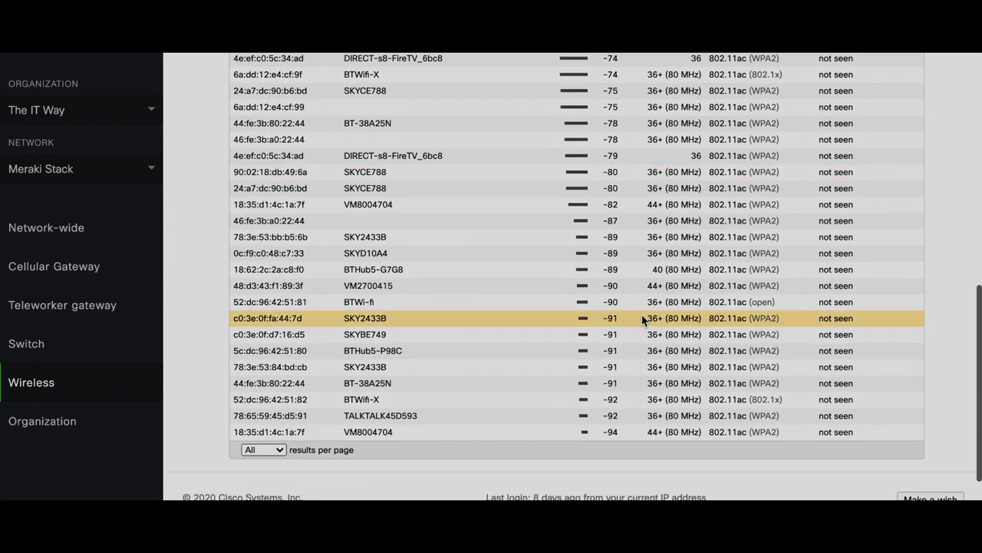
pyautogui.scroll(8, 486, 260)
pyautogui.scroll(4, 487, 259)
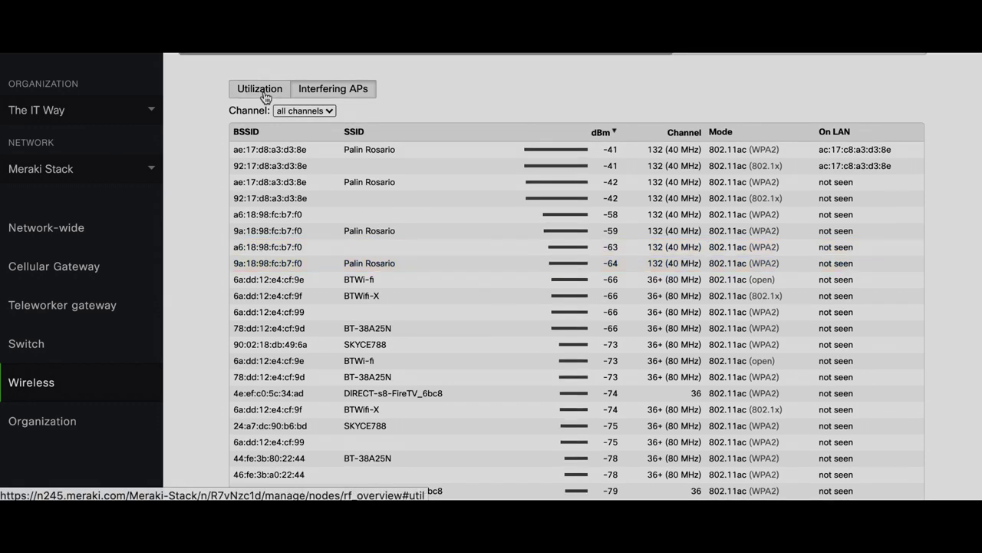
# Display the 5 GHz channel utilization table and review it together with the spectrum charts above it.
pyautogui.click(263, 92)
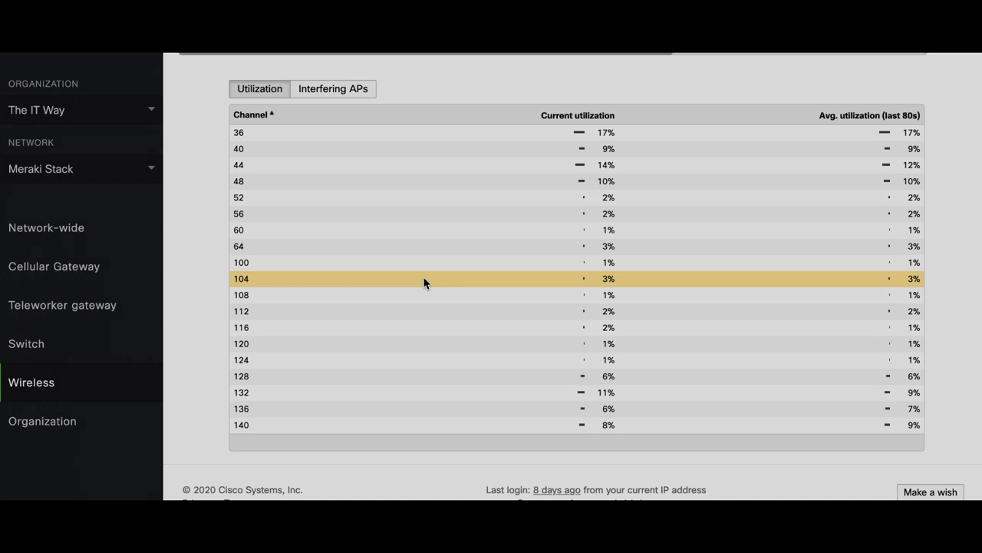
pyautogui.scroll(3, 211, 150)
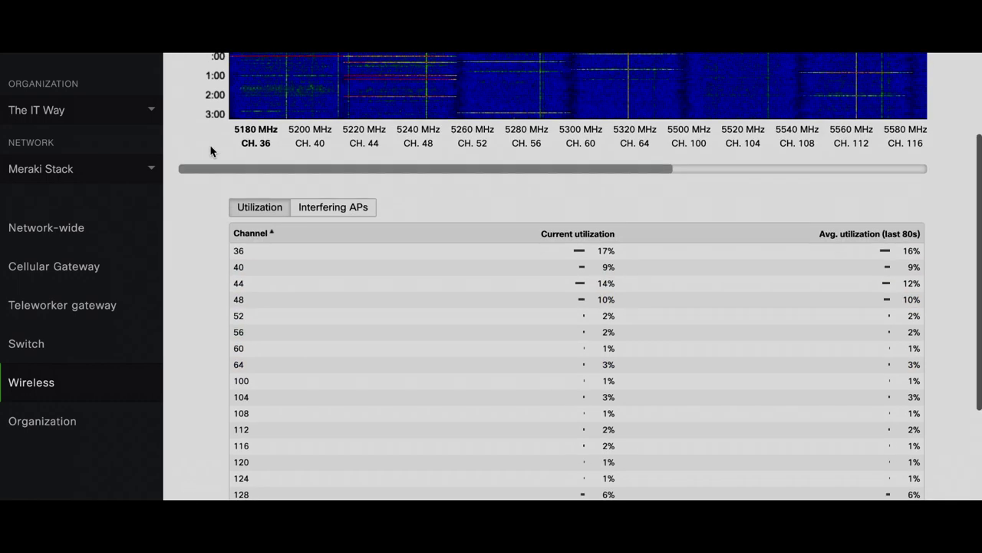
pyautogui.scroll(5, 210, 144)
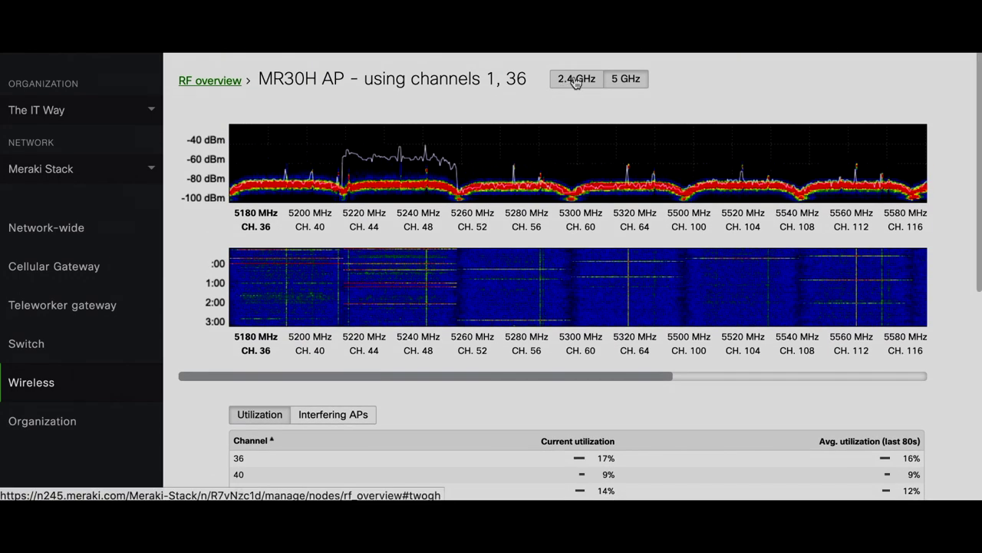
# Compare the 2.4 GHz and 5 GHz spectrum charts, finishing on the 2.4 GHz band.
pyautogui.click(576, 80)
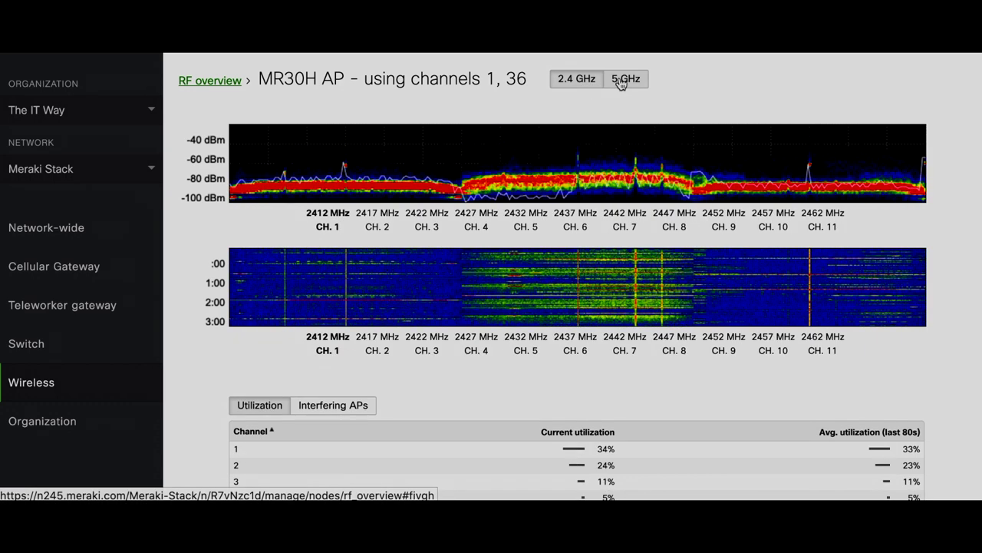
pyautogui.click(621, 81)
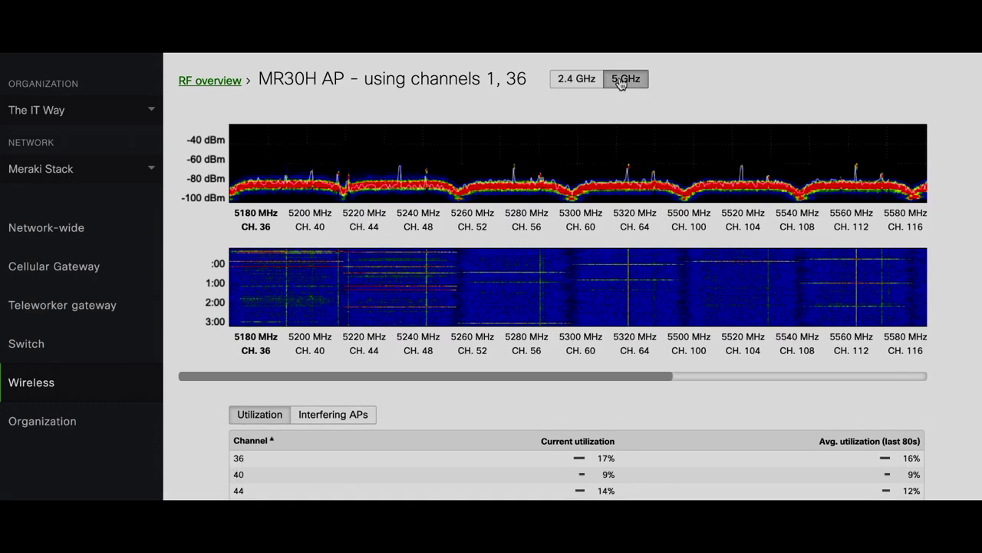
pyautogui.click(577, 81)
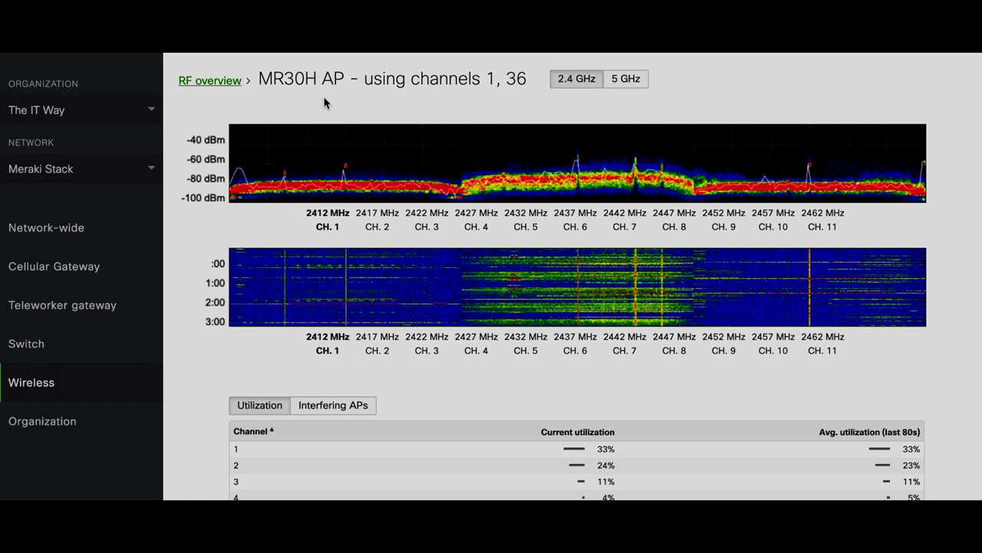
# Check average channel utilization in the RF overview, and reopen the MR30H AP to review its 2.4 GHz charts and utilization table.
pyautogui.click(234, 83)
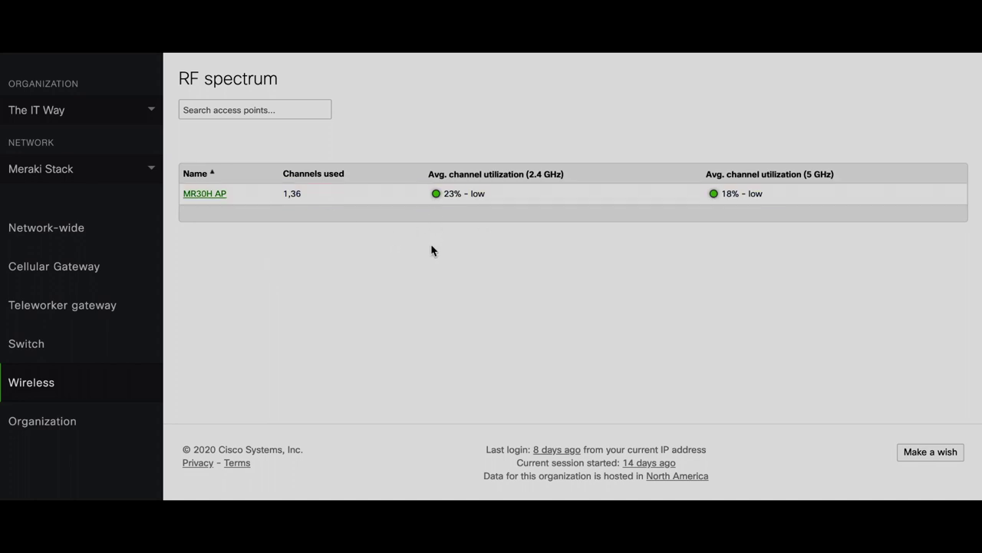
pyautogui.click(230, 196)
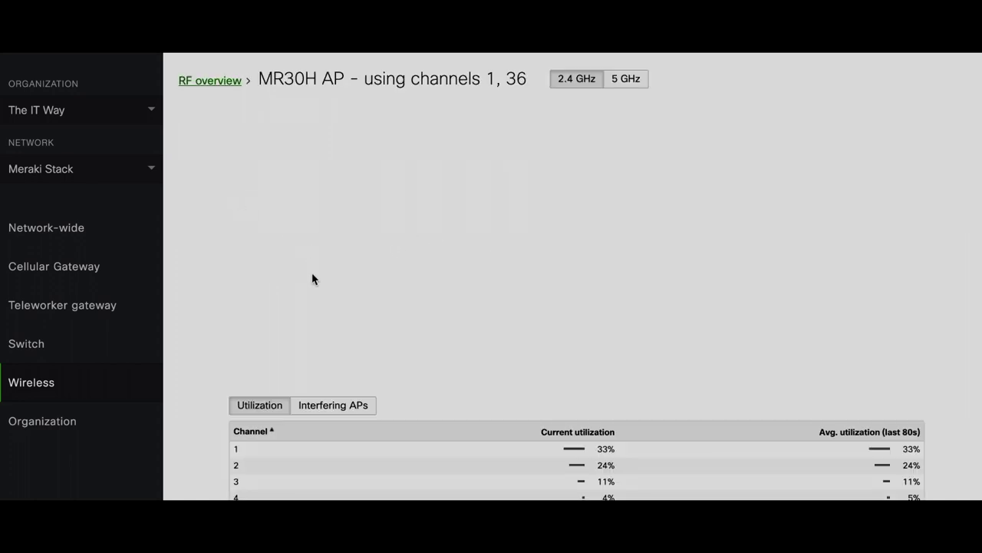
pyautogui.scroll(-5, 194, 387)
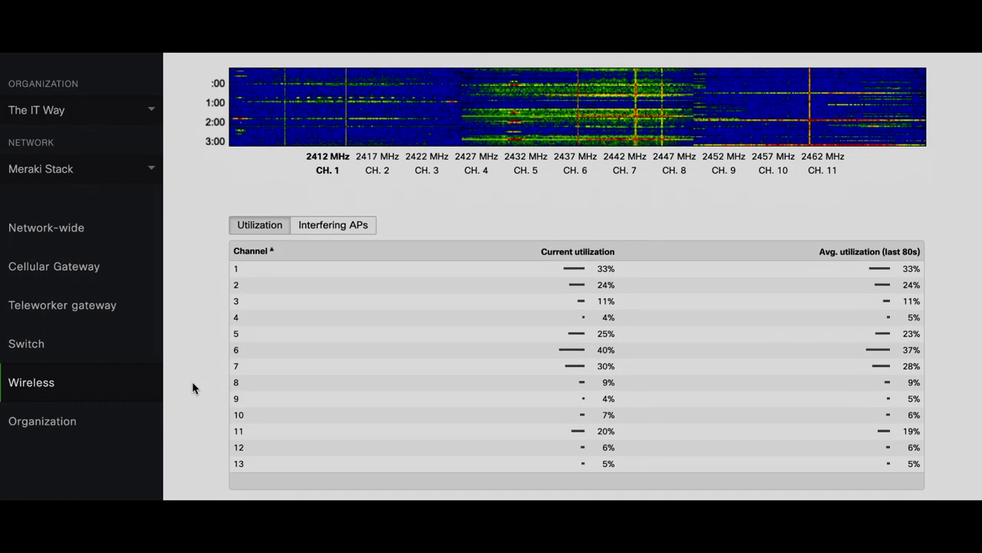
pyautogui.scroll(5, 223, 320)
pyautogui.scroll(-1, 170, 364)
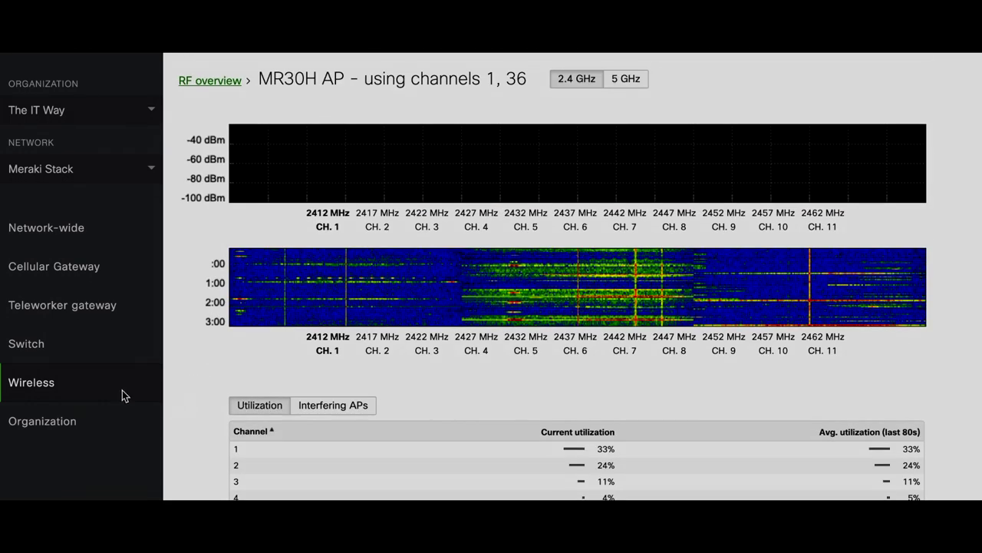